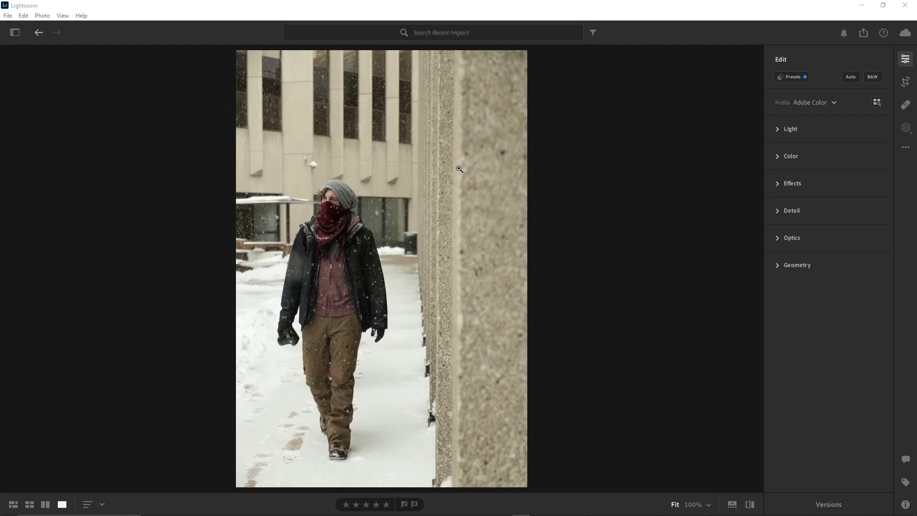
# Apply the B&W Adobe Monochrome profile to the snowy street photo and expand Light
pyautogui.click(873, 77)
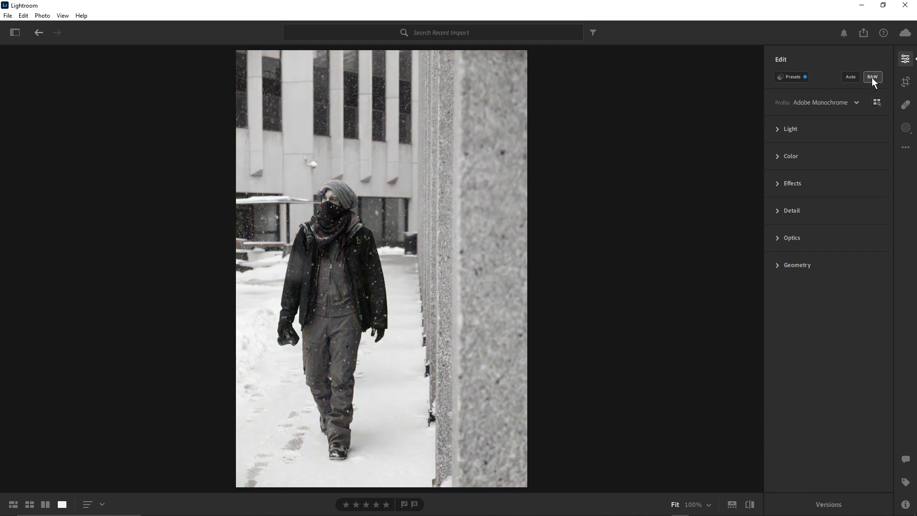
pyautogui.click(778, 129)
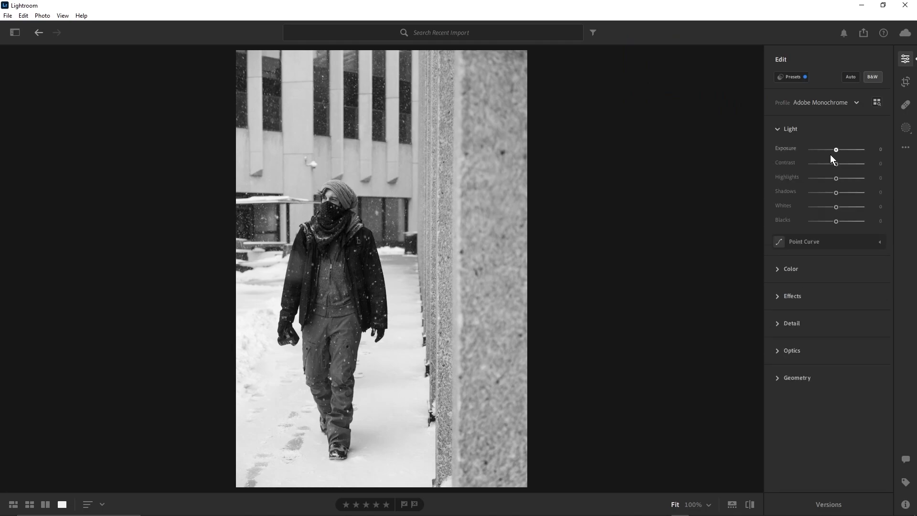
# Set Exposure +0.09, Contrast +32, Highlights -100 and Whites +11
pyautogui.moveTo(836, 149); pyautogui.dragTo(842, 162)
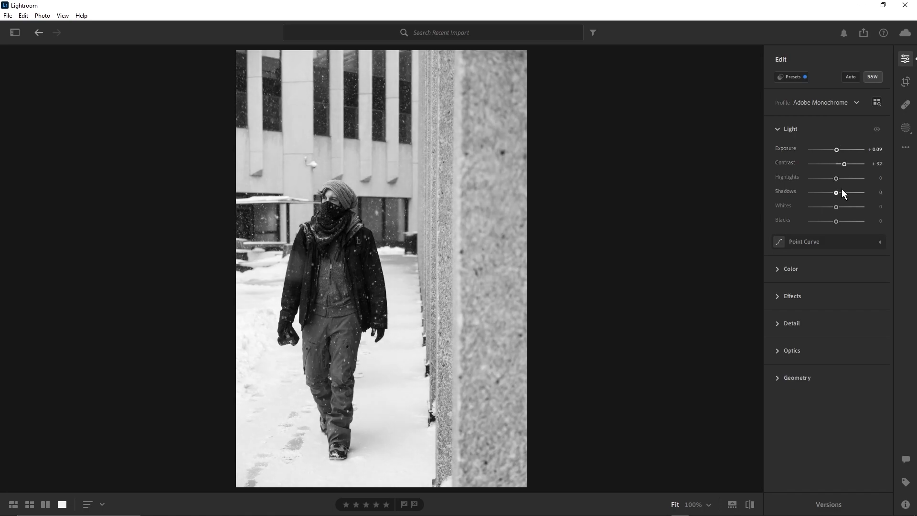
pyautogui.moveTo(837, 178); pyautogui.dragTo(811, 178)
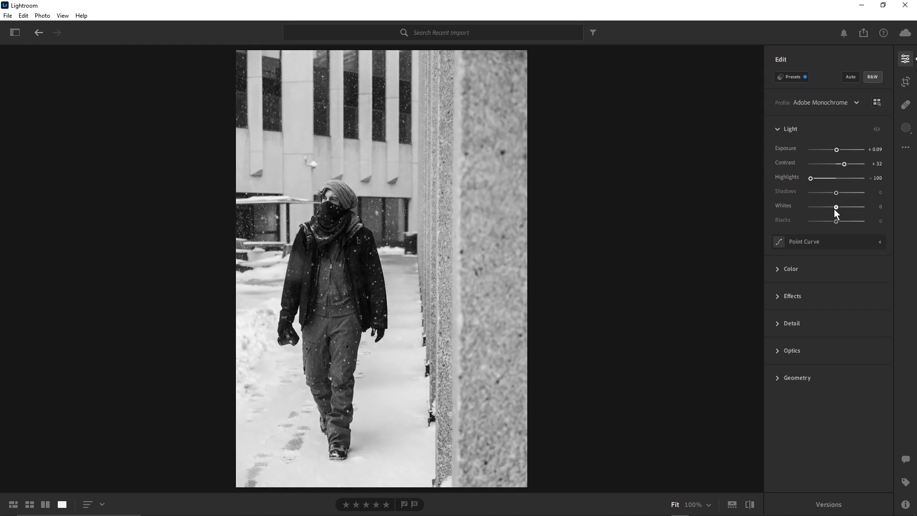
pyautogui.moveTo(835, 208); pyautogui.dragTo(838, 208)
pyautogui.click(841, 244)
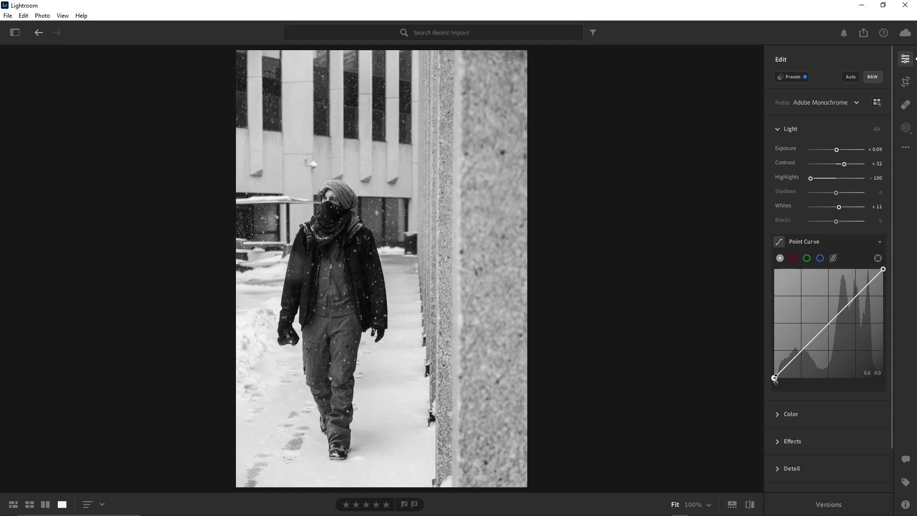
# Lift the Point Curve's black point to raise shadows and set Blacks to -32
pyautogui.moveTo(775, 378); pyautogui.dragTo(769, 364)
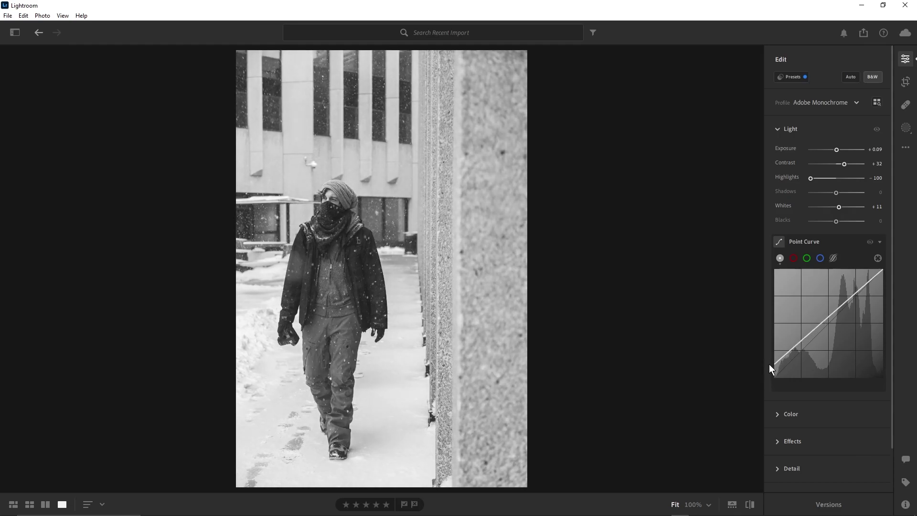
pyautogui.moveTo(836, 223); pyautogui.dragTo(832, 223)
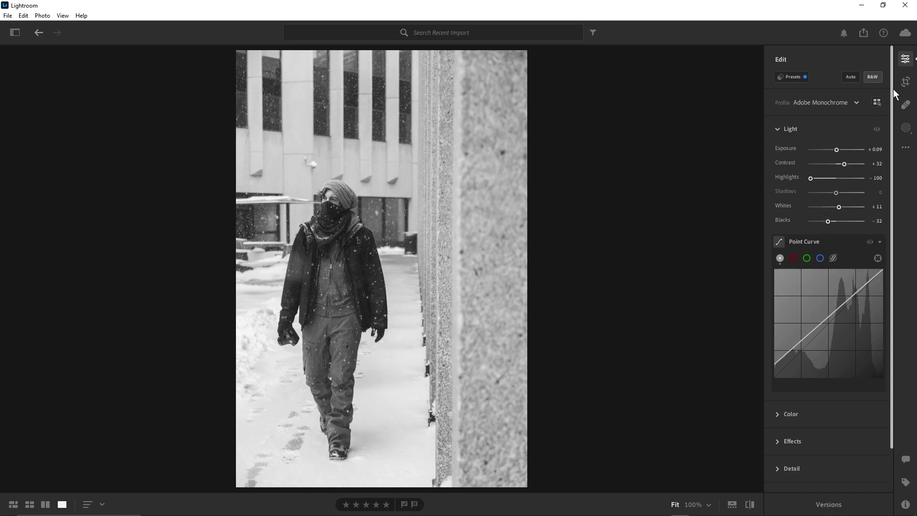
pyautogui.click(907, 82)
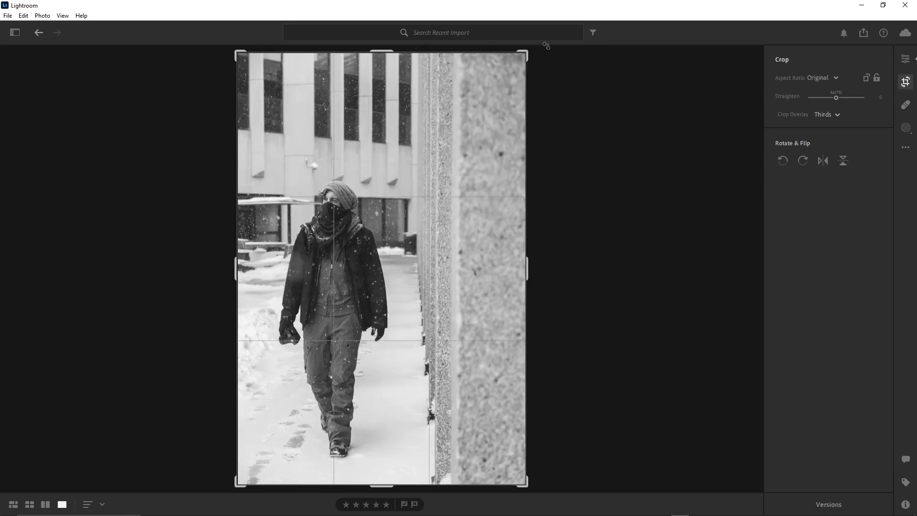
# Crop in from the top-right corner around the walking figure and commit the crop
pyautogui.moveTo(524, 53); pyautogui.dragTo(495, 78)
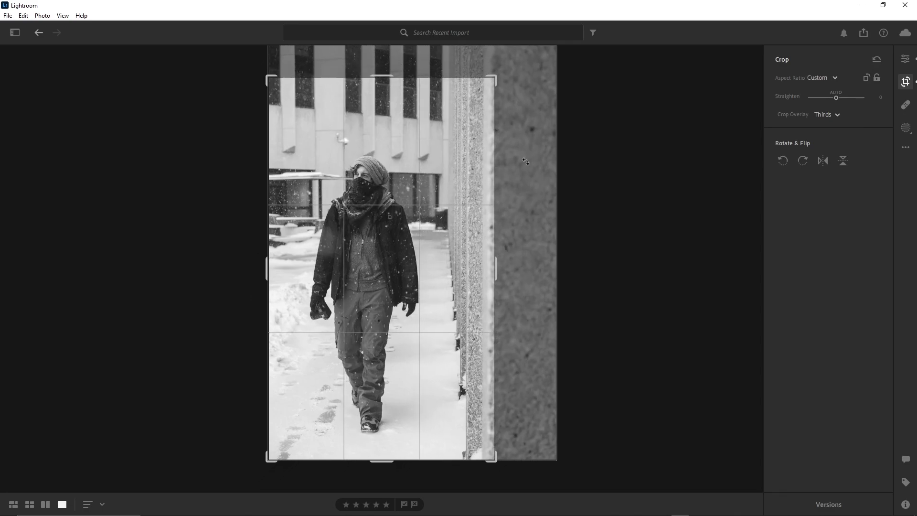
pyautogui.press('e')
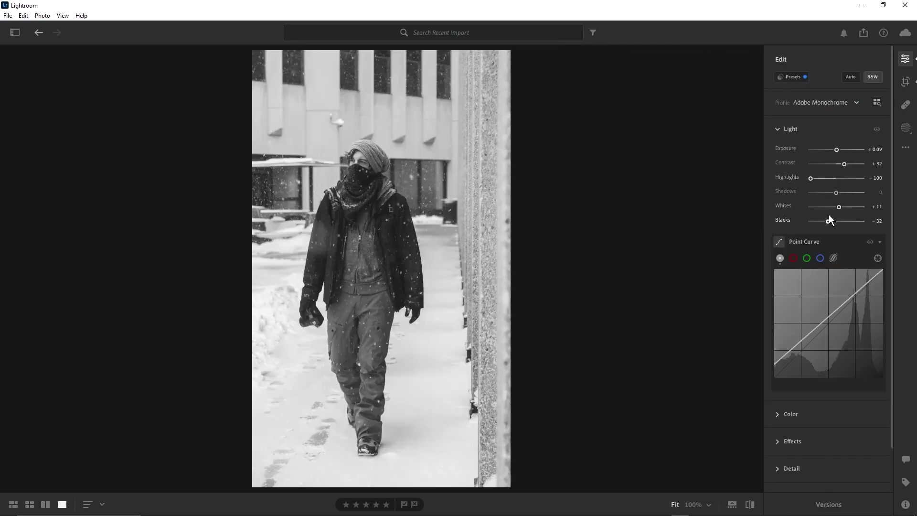
# Create a Subject mask (Mask 1) of the person and invert it onto the background
pyautogui.click(791, 128)
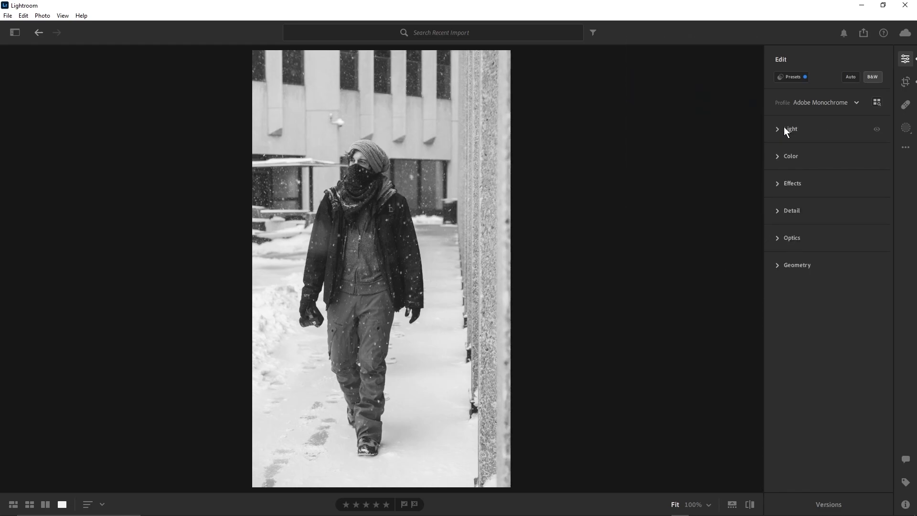
pyautogui.click(908, 130)
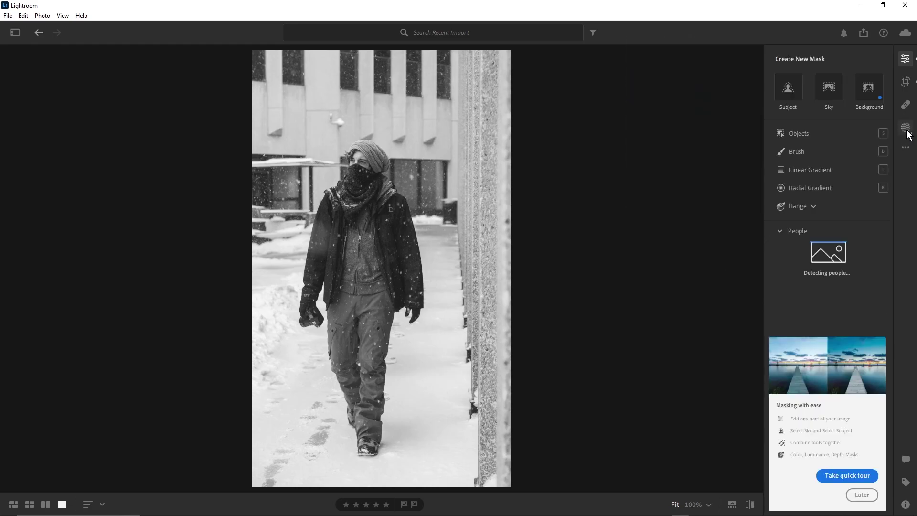
pyautogui.click(788, 88)
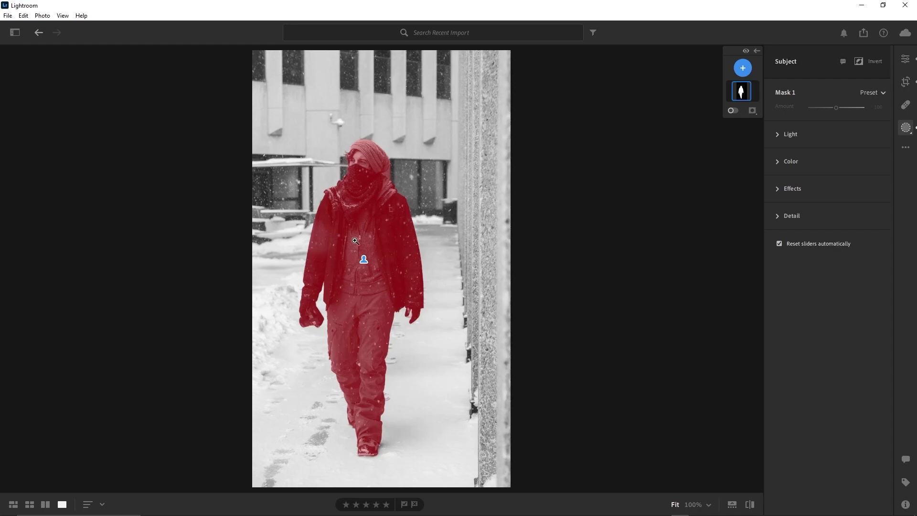
pyautogui.click(859, 61)
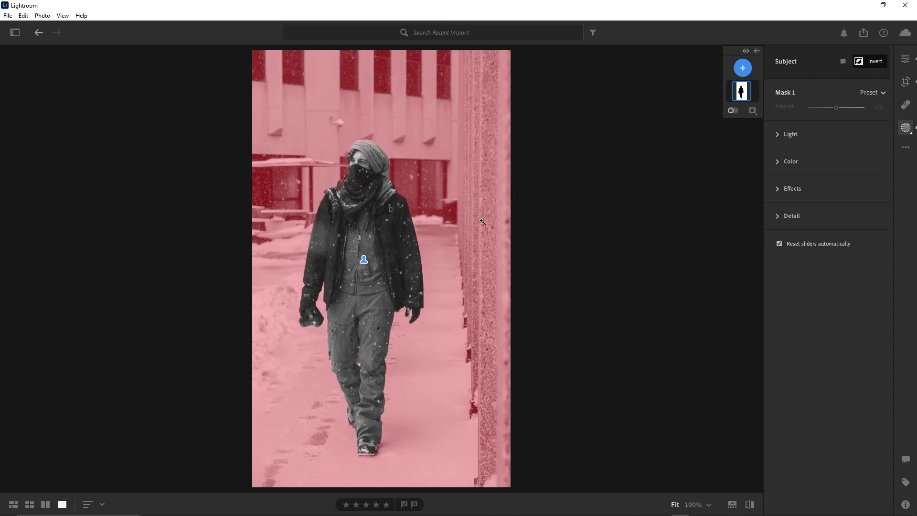
# Give the background mask Exposure -0.28, Contrast +28, Highlights +13, Shadows +37, Whites -9, Blacks -17
pyautogui.click(778, 134)
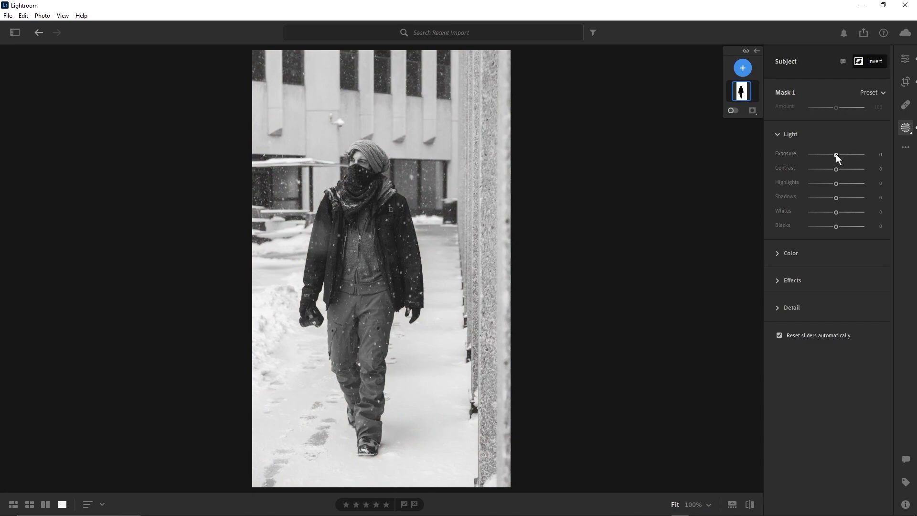
pyautogui.moveTo(836, 154); pyautogui.dragTo(834, 153)
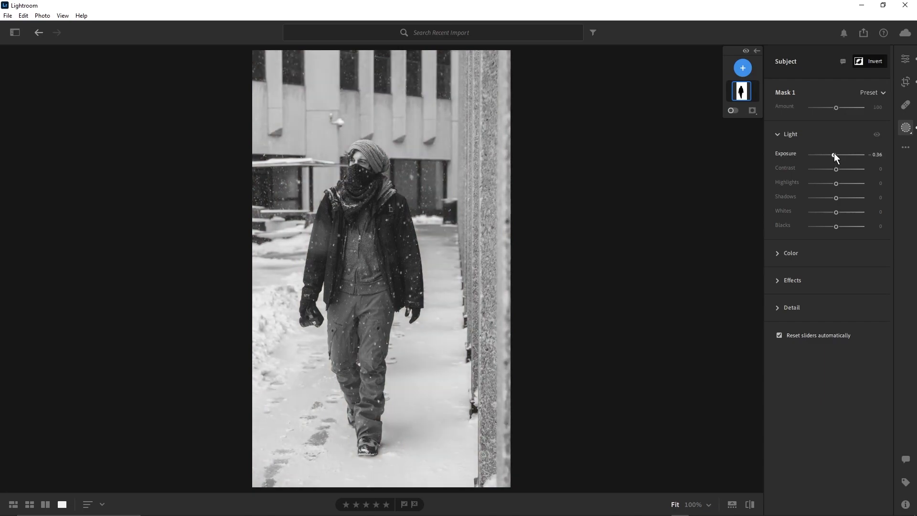
pyautogui.moveTo(836, 169); pyautogui.dragTo(843, 168)
pyautogui.moveTo(836, 184); pyautogui.dragTo(840, 184)
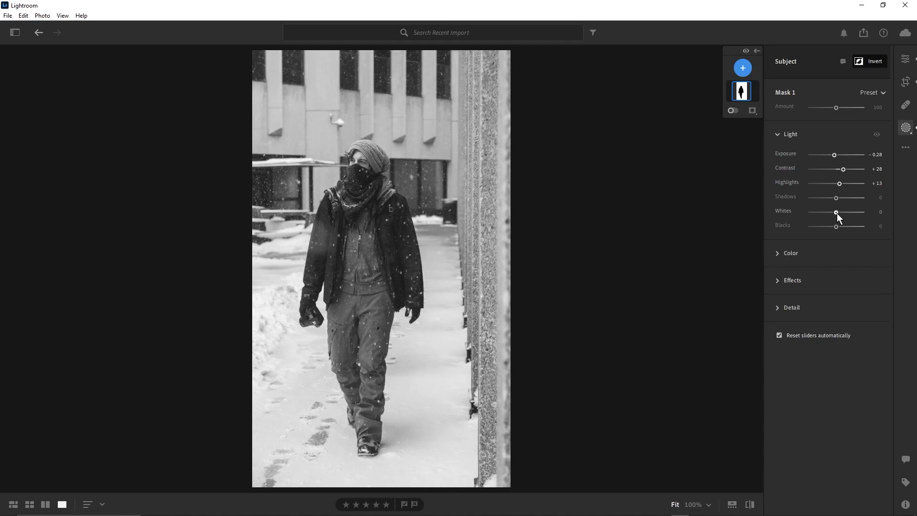
pyautogui.moveTo(837, 213)
pyautogui.mouseDown()
pyautogui.moveTo(827, 212)
pyautogui.moveTo(847, 198)
pyautogui.moveTo(829, 226)
pyautogui.mouseUp()
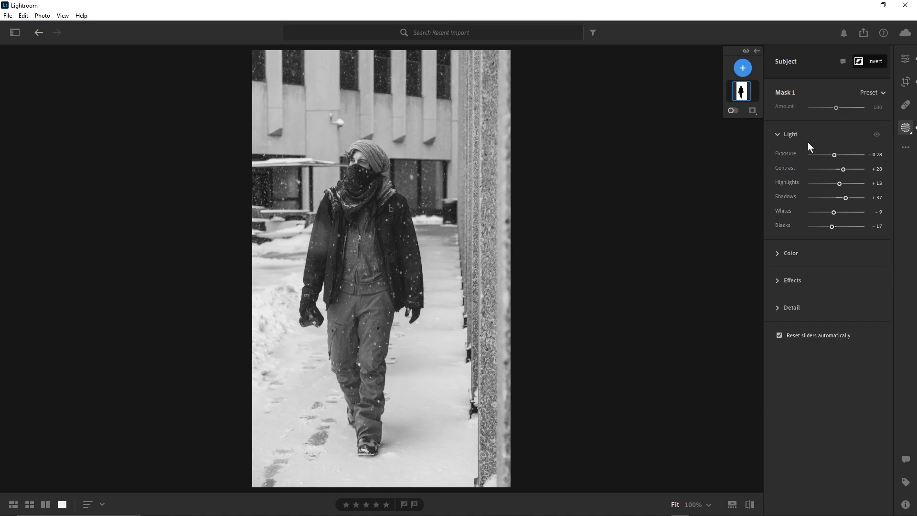
pyautogui.press('e')
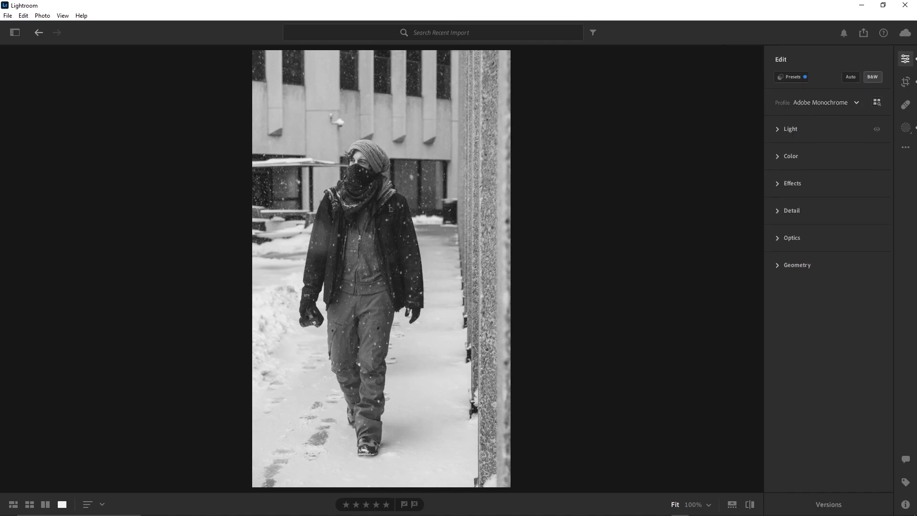
# Add a Radial Gradient mask and draw an ellipse over the walking figure
pyautogui.click(907, 134)
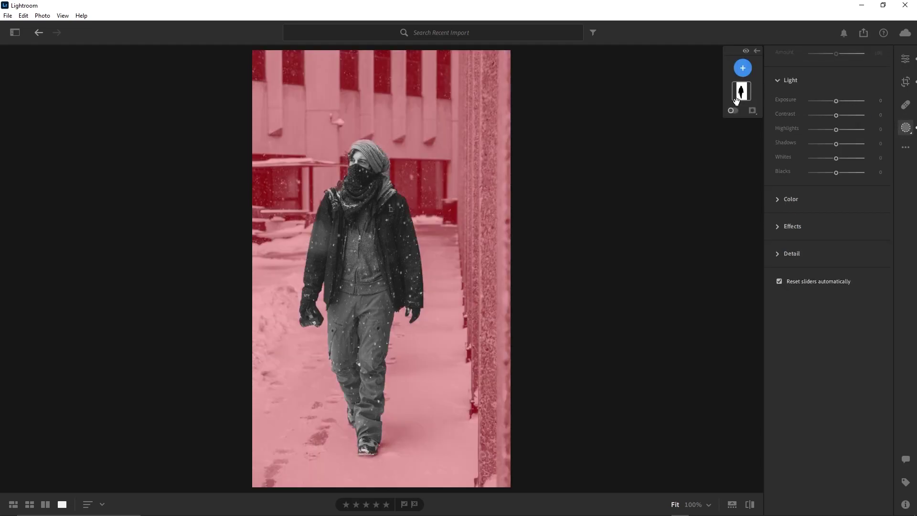
pyautogui.click(743, 69)
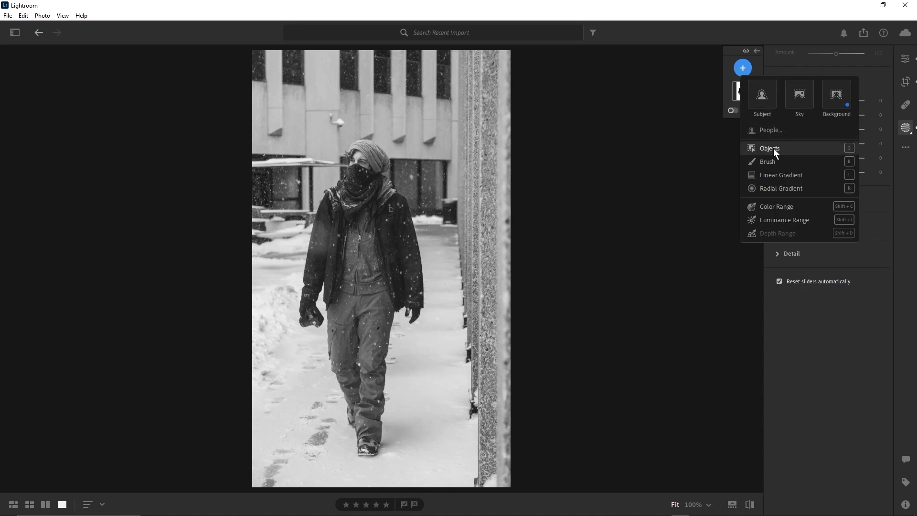
pyautogui.click(772, 188)
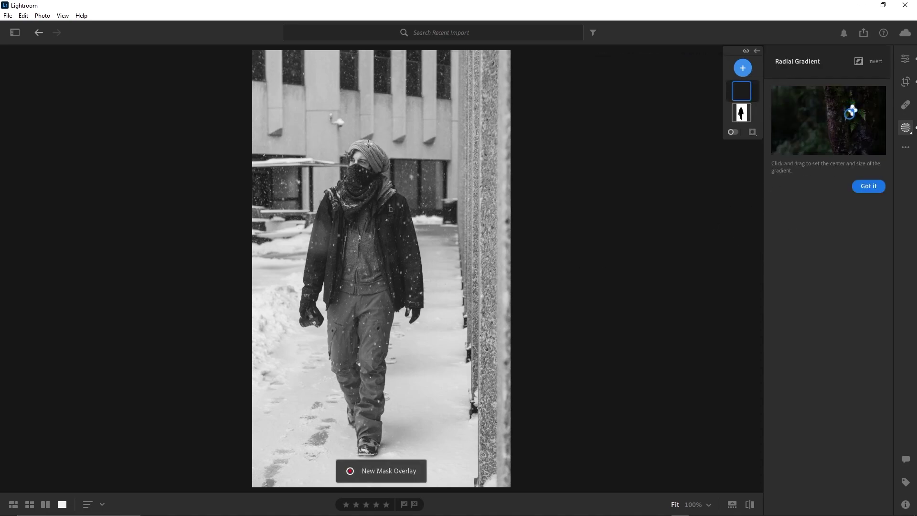
pyautogui.moveTo(345, 135); pyautogui.dragTo(413, 286)
# Stretch and reposition the ellipse to cover the figure head to feet, then invert it
pyautogui.moveTo(352, 143); pyautogui.dragTo(375, 247)
pyautogui.moveTo(368, 90); pyautogui.dragTo(368, 63)
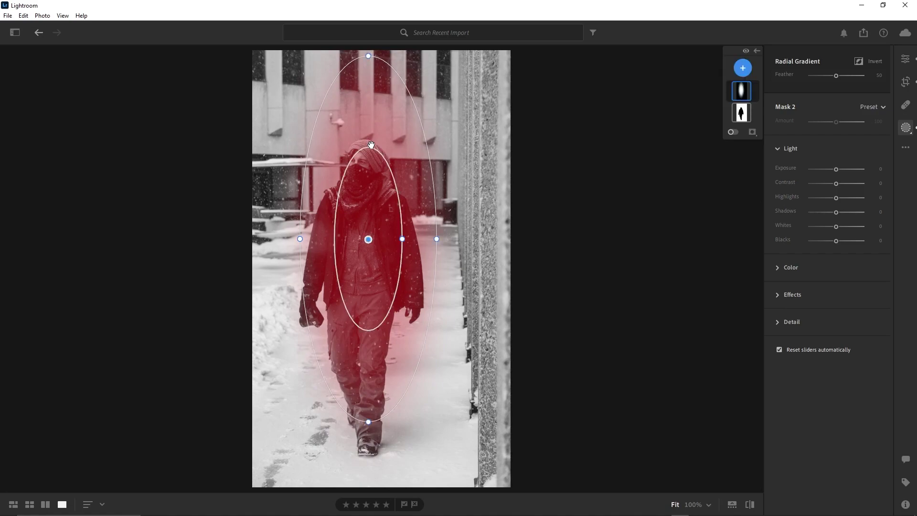
pyautogui.moveTo(383, 138); pyautogui.dragTo(391, 180)
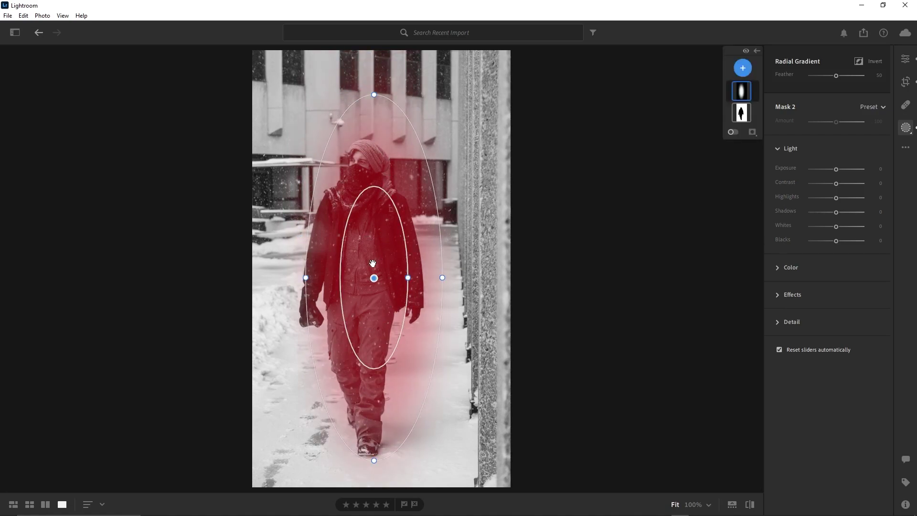
pyautogui.moveTo(299, 277); pyautogui.dragTo(284, 280)
pyautogui.moveTo(376, 95); pyautogui.dragTo(375, 61)
pyautogui.moveTo(379, 237)
pyautogui.mouseDown()
pyautogui.moveTo(370, 237)
pyautogui.moveTo(372, 225)
pyautogui.mouseUp()
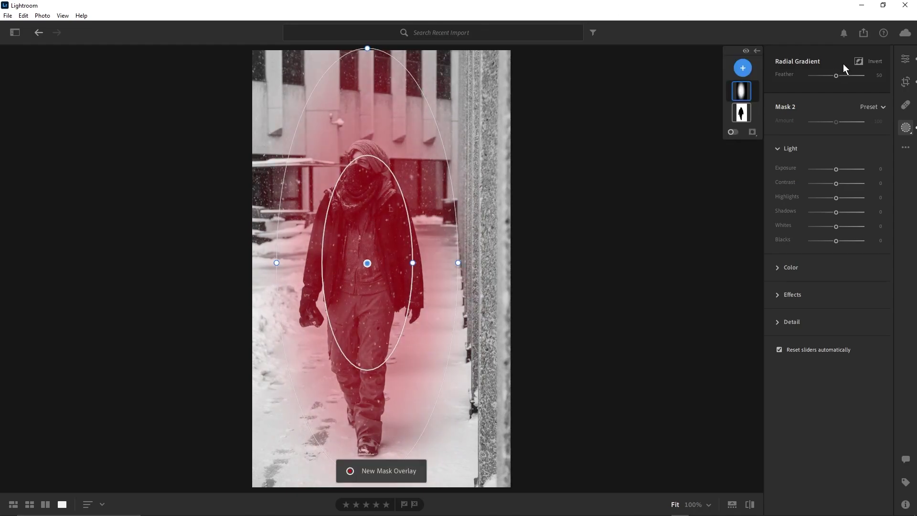
pyautogui.click(859, 61)
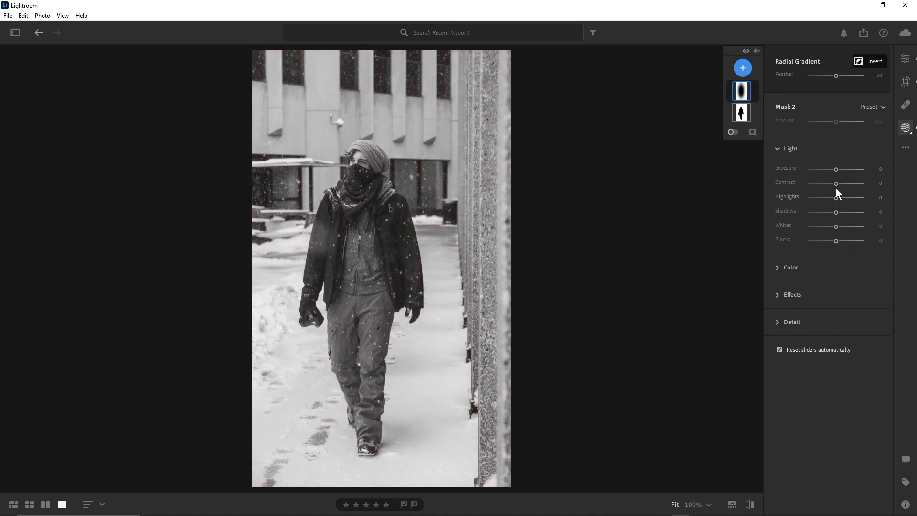
# Set the inverted radial mask to Exposure -0.44, Whites +37, Blacks -11, Shadows -58
pyautogui.moveTo(836, 169); pyautogui.dragTo(833, 169)
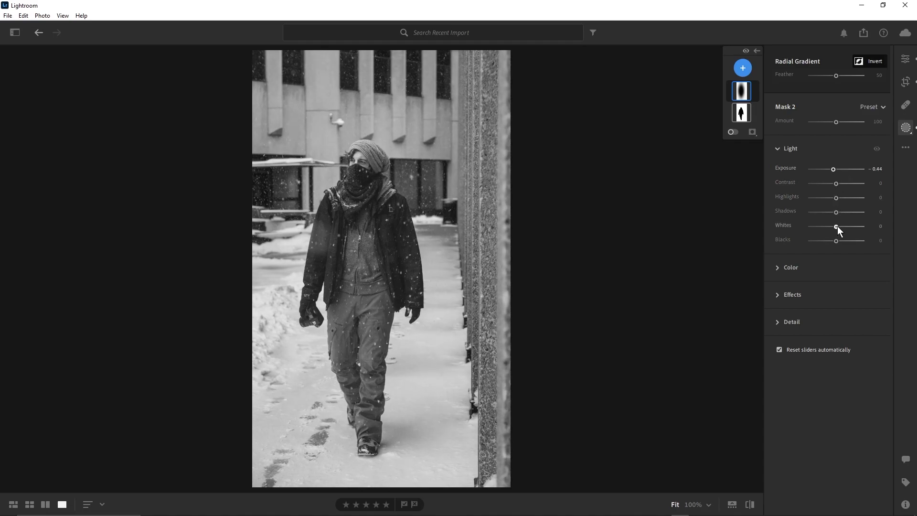
pyautogui.moveTo(837, 226); pyautogui.dragTo(846, 226)
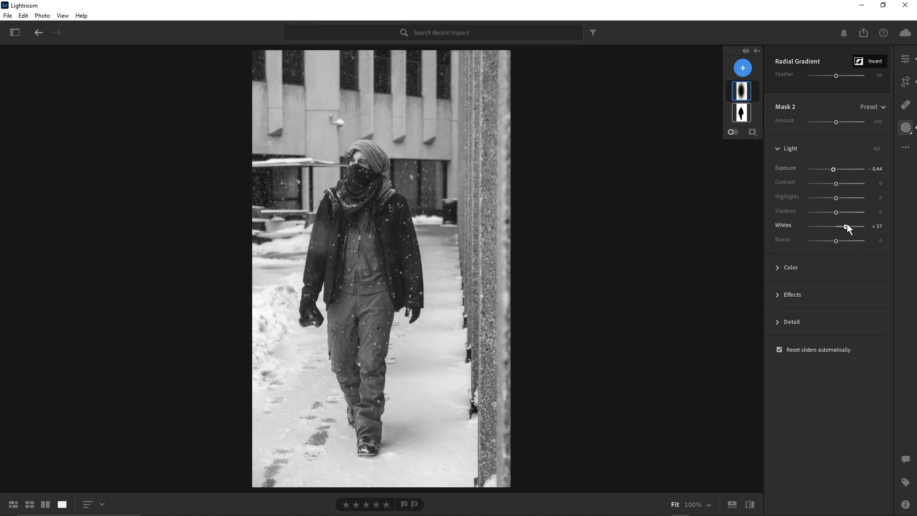
pyautogui.moveTo(837, 241); pyautogui.dragTo(834, 241)
pyautogui.moveTo(836, 212); pyautogui.dragTo(821, 213)
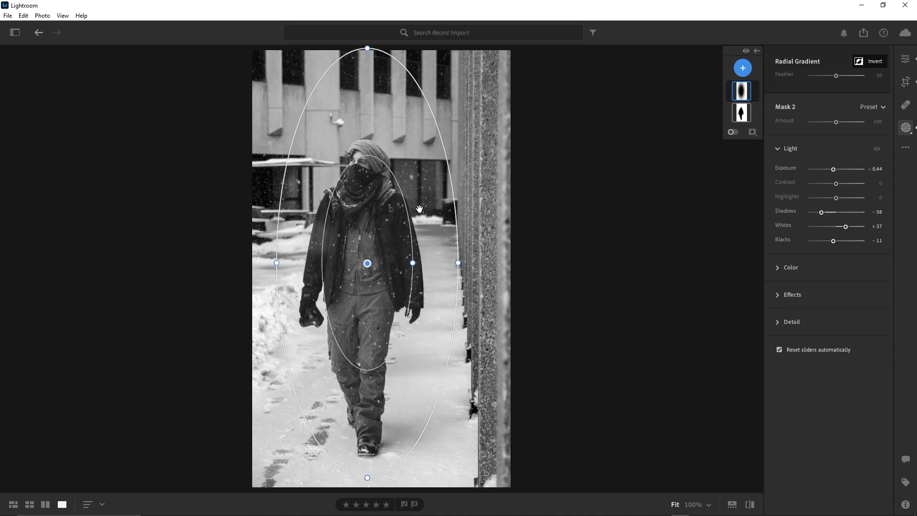
pyautogui.press('Escape')
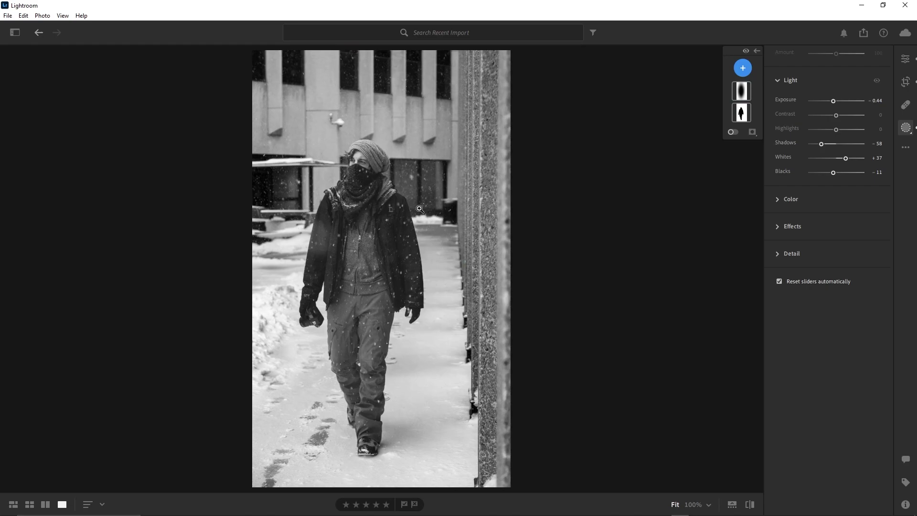
# In the main Point Curve, pull a lower point down and an upper point up for an S-curve
pyautogui.click(906, 60)
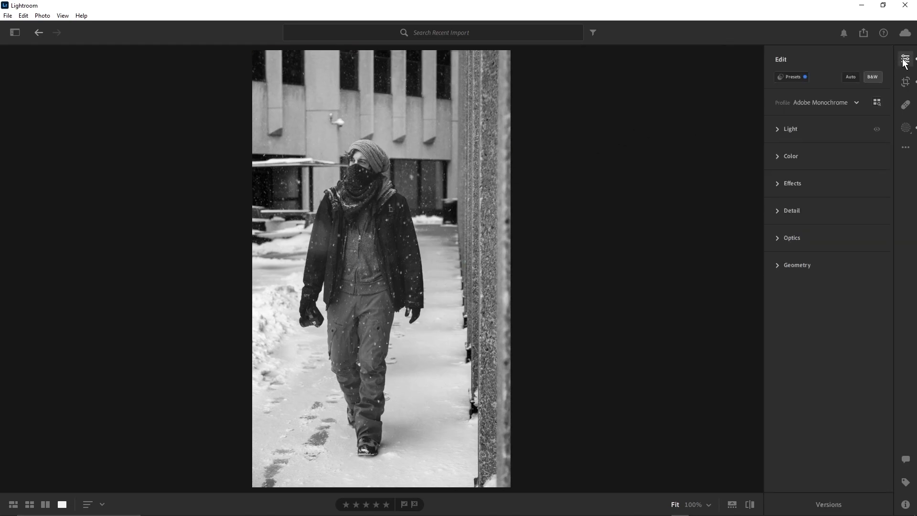
pyautogui.click(778, 129)
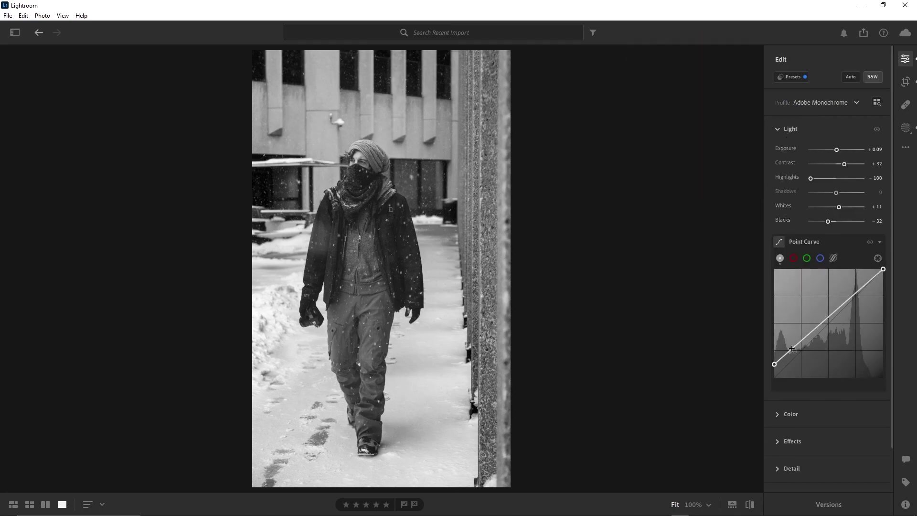
pyautogui.moveTo(798, 345); pyautogui.dragTo(796, 350)
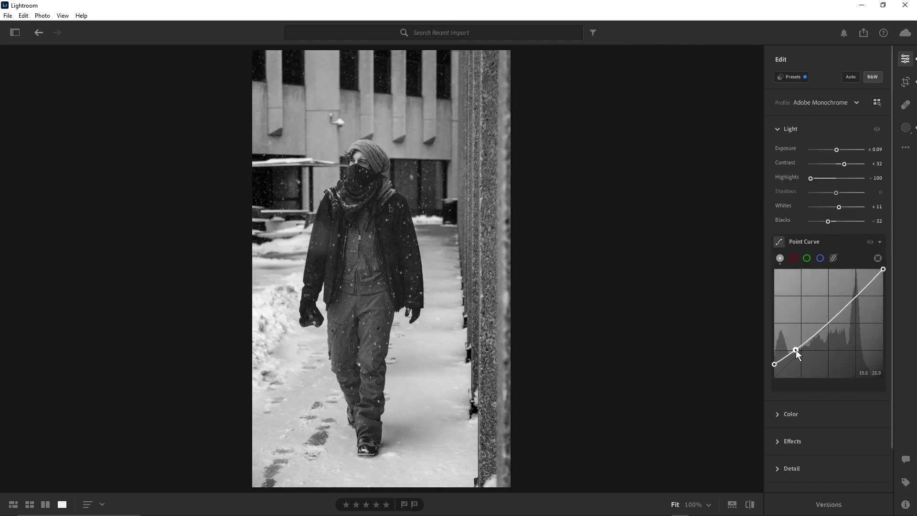
pyautogui.moveTo(854, 295); pyautogui.dragTo(855, 291)
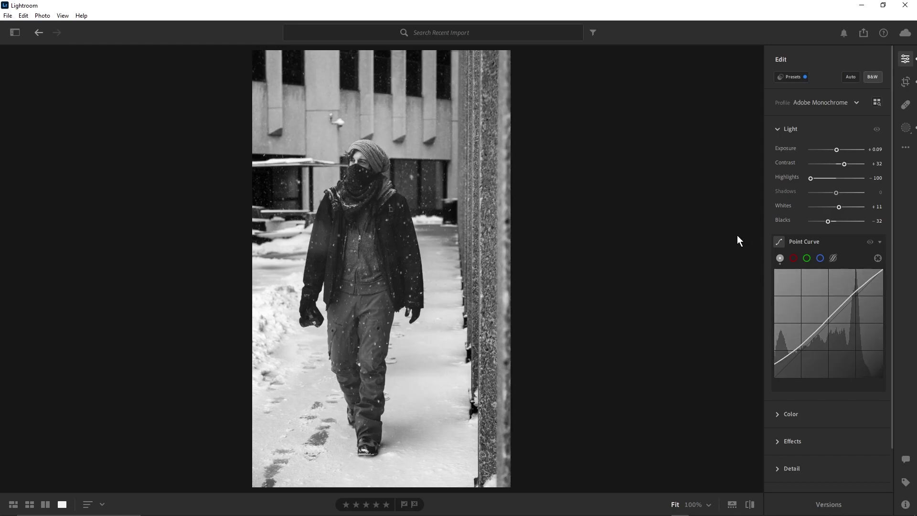